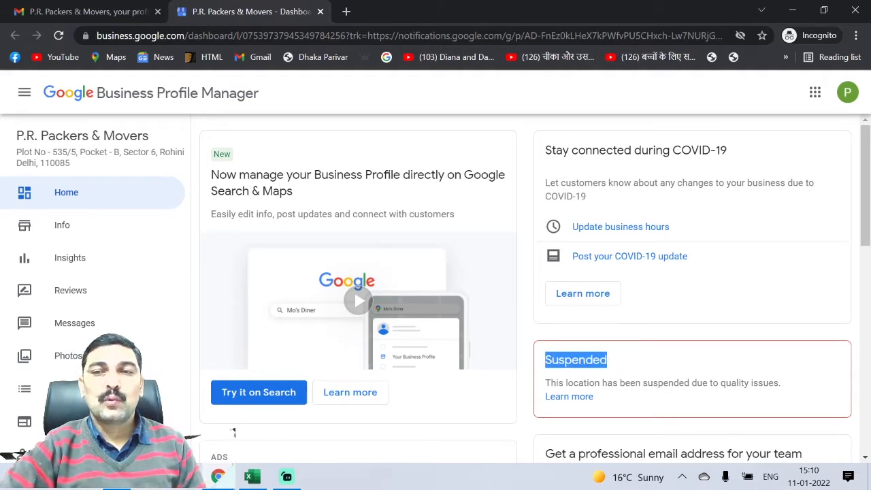
# Step: Follow the 'submit it for reinstatement' link in the Gmail suspension email
pyautogui.moveTo(782, 388); pyautogui.dragTo(586, 360)
pyautogui.click(12, 8)
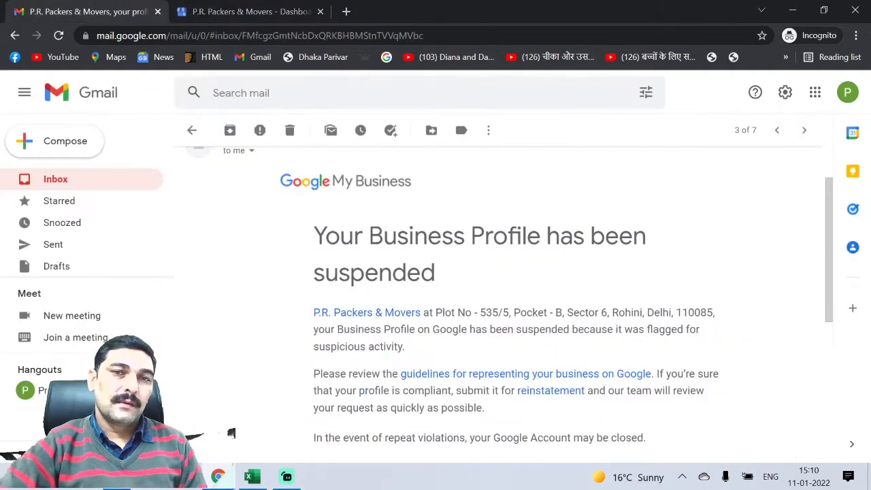
pyautogui.scroll(-5, 517, 272)
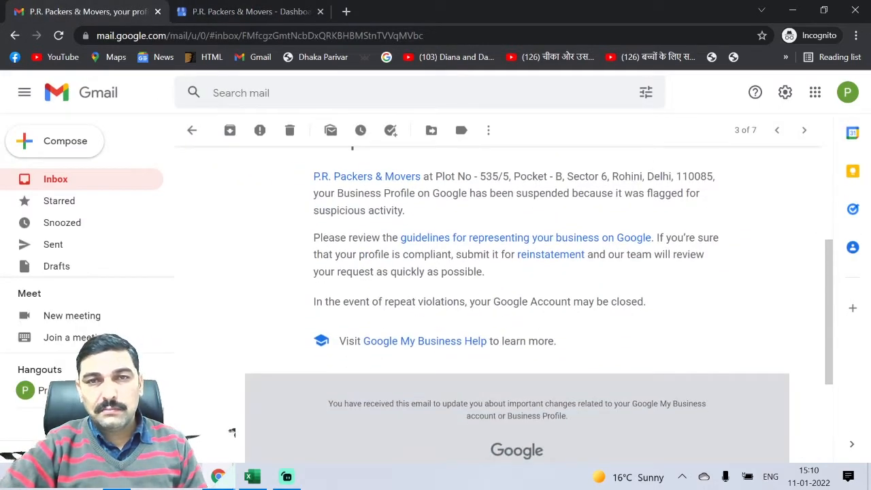
pyautogui.moveTo(456, 255); pyautogui.dragTo(585, 254)
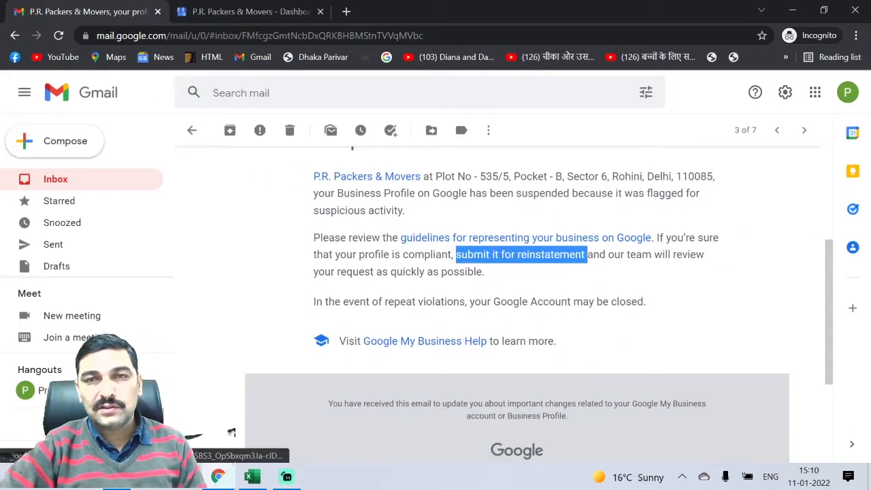
pyautogui.click(552, 255)
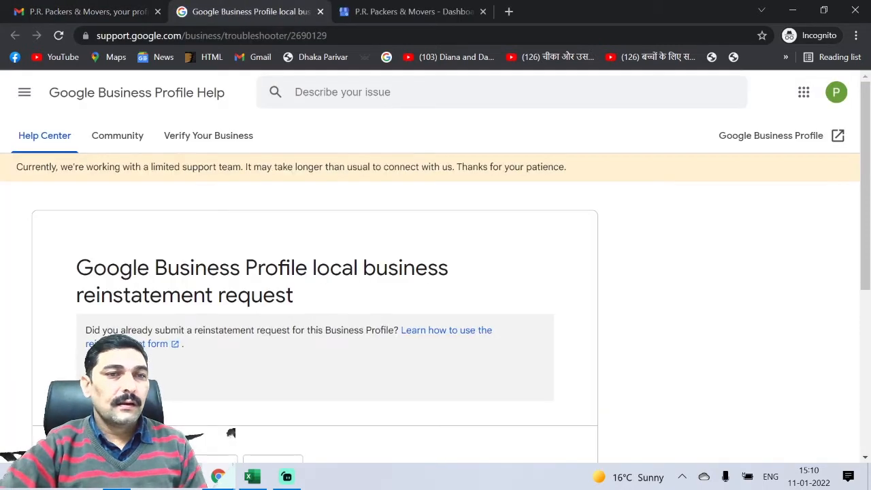
# Step: Answer No to an earlier request, Yes to official representative, and Yes to guideline compliance
pyautogui.scroll(-1, 117, 294)
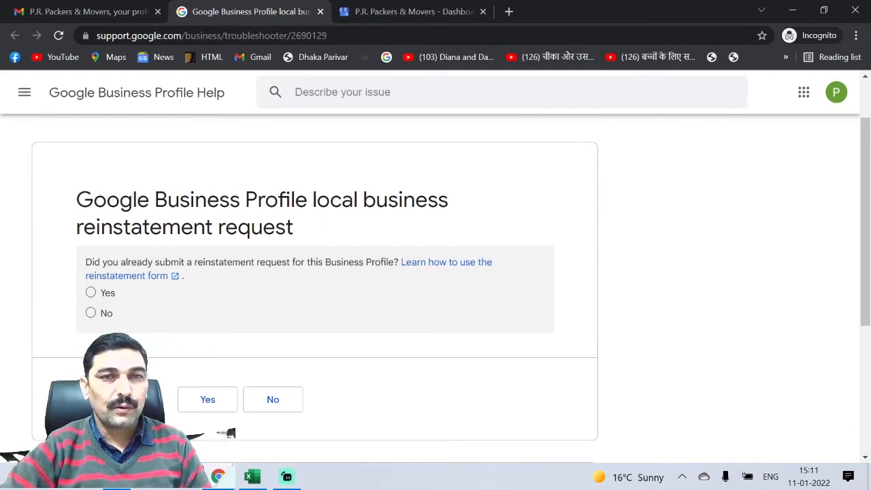
pyautogui.click(90, 312)
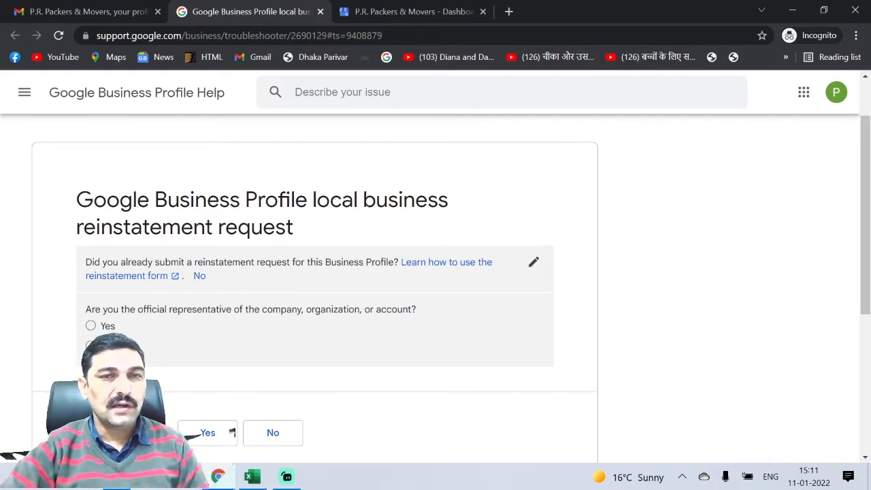
pyautogui.click(91, 326)
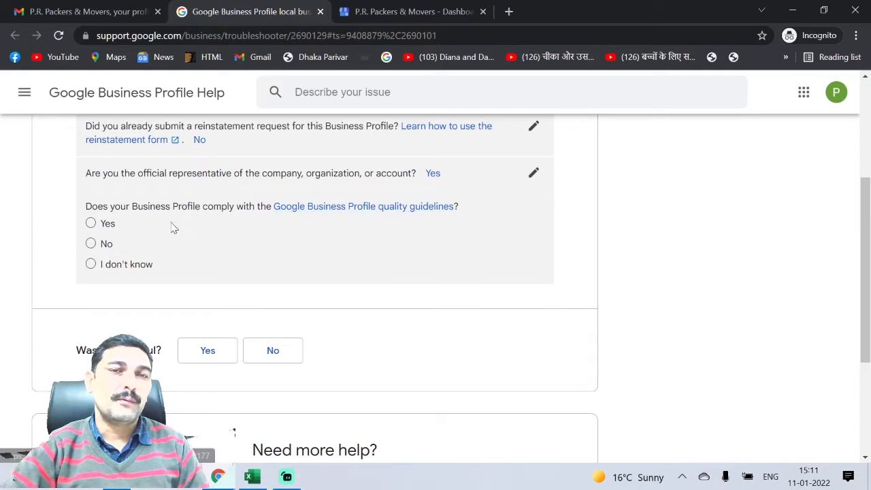
pyautogui.click(91, 223)
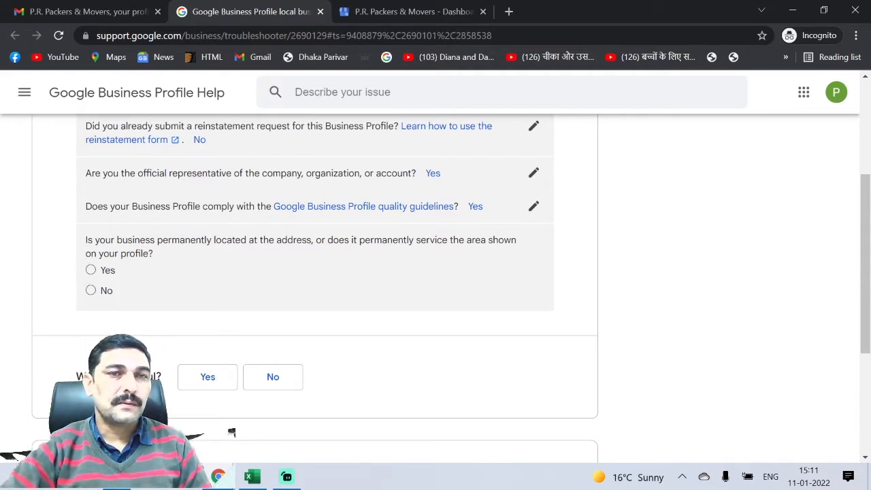
# Step: Answer Yes to permanent location, accurate address, service area and face-to-face, and No to multiple profiles
pyautogui.click(90, 271)
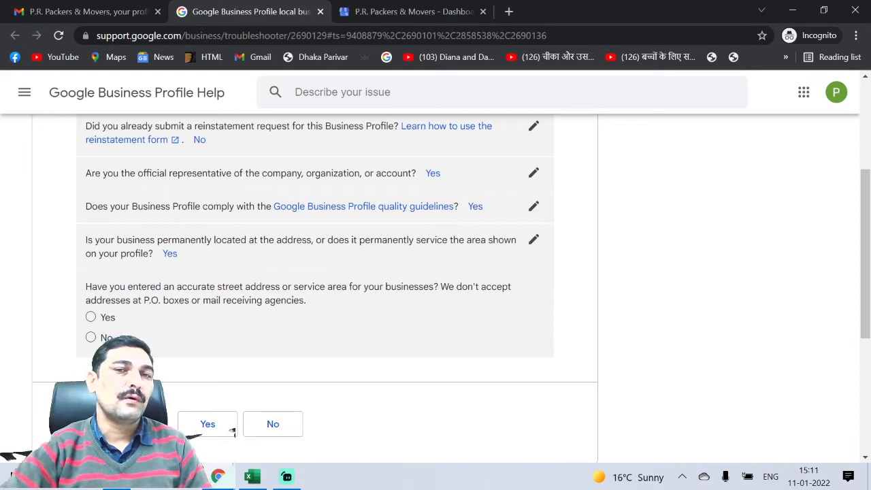
pyautogui.click(91, 317)
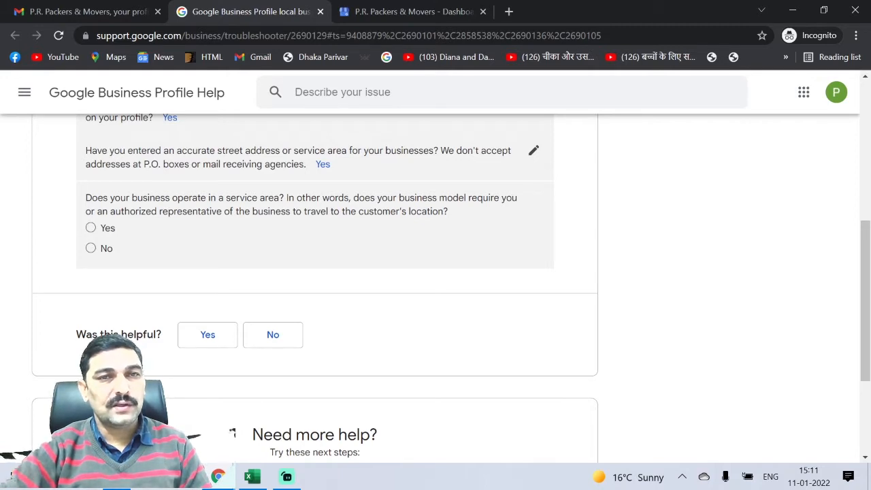
pyautogui.click(90, 228)
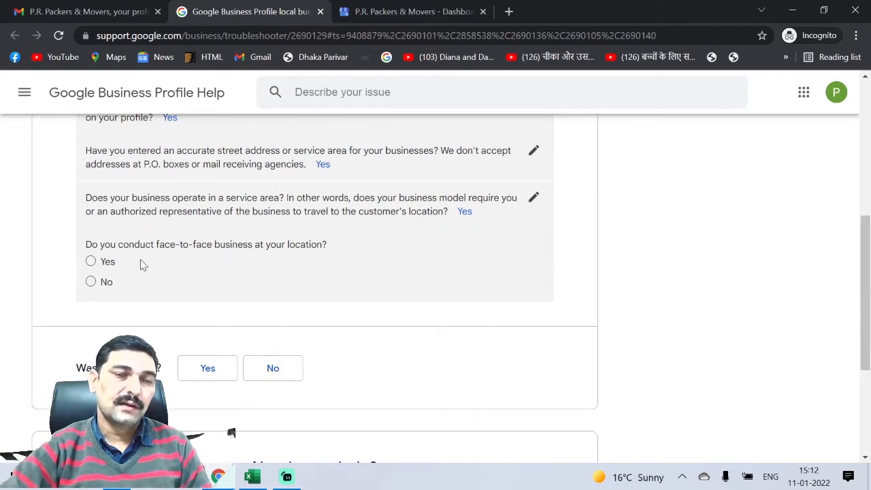
pyautogui.click(110, 263)
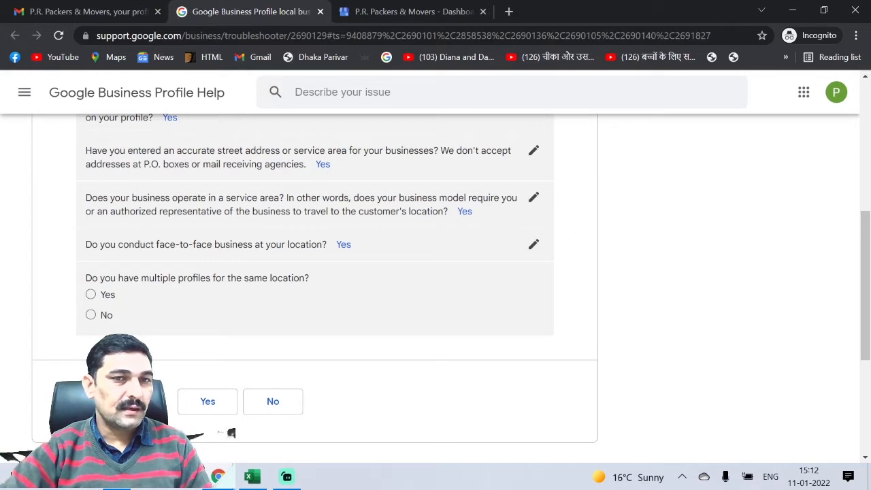
pyautogui.click(90, 315)
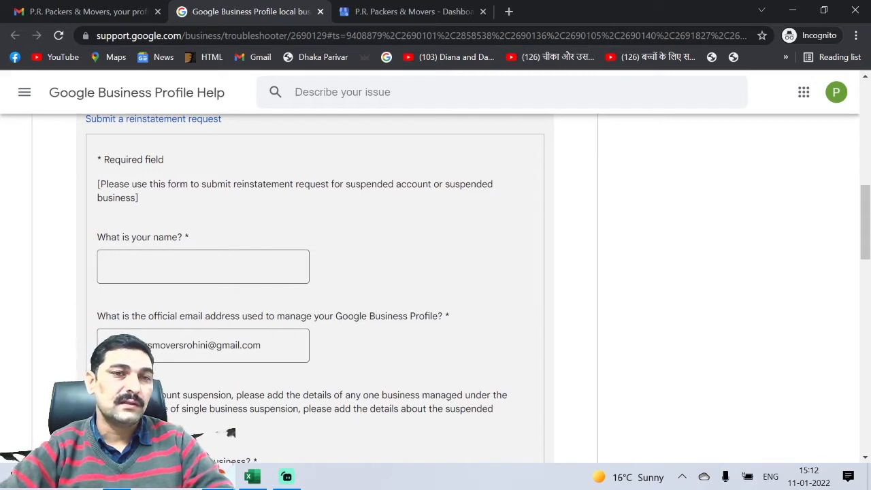
# Step: Enter the requester's full name in the name field
pyautogui.click(140, 258)
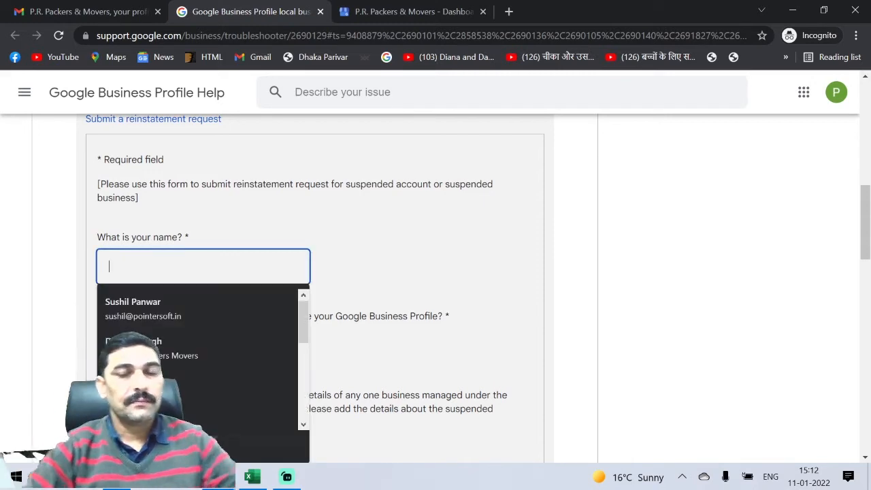
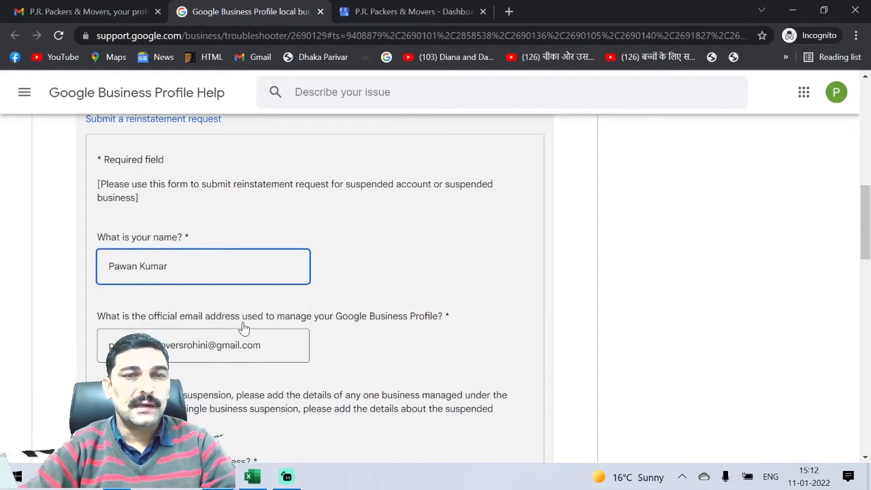
pyautogui.scroll(-1, 242, 326)
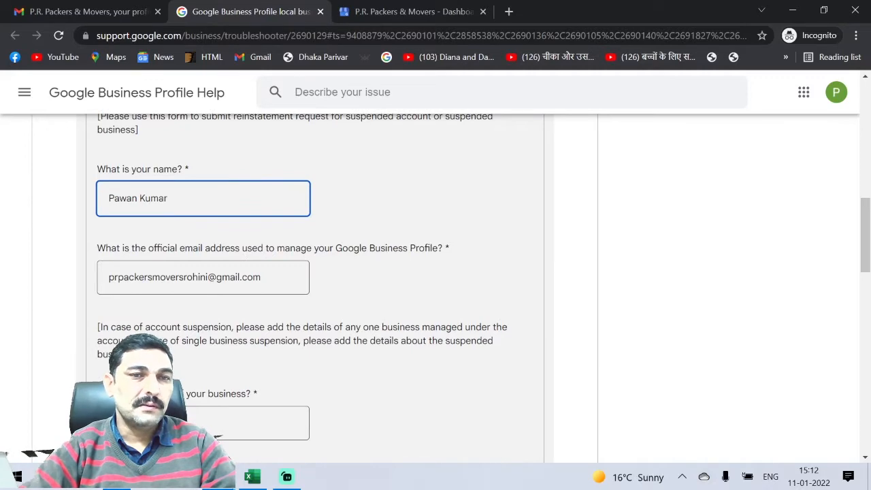
pyautogui.scroll(-2, 103, 232)
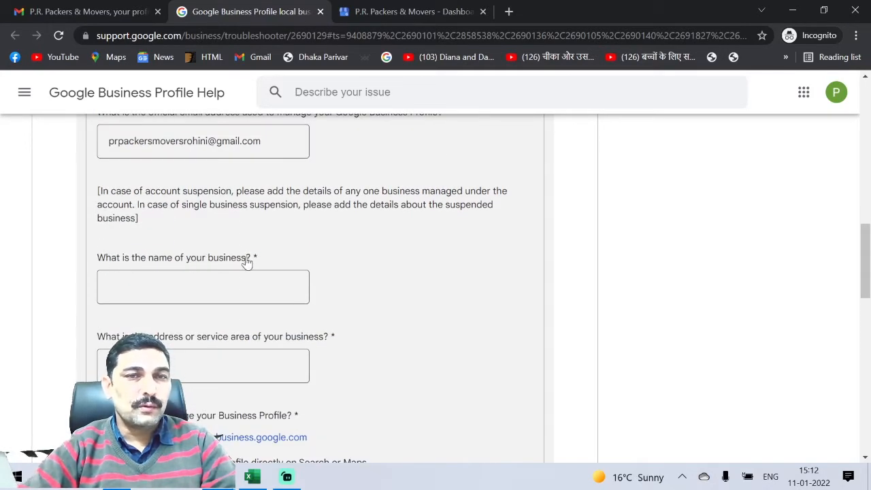
# Step: Copy 'P.R. Packers & Movers' from the dashboard into the business name field
pyautogui.click(398, 10)
pyautogui.moveTo(150, 138); pyautogui.dragTo(18, 143)
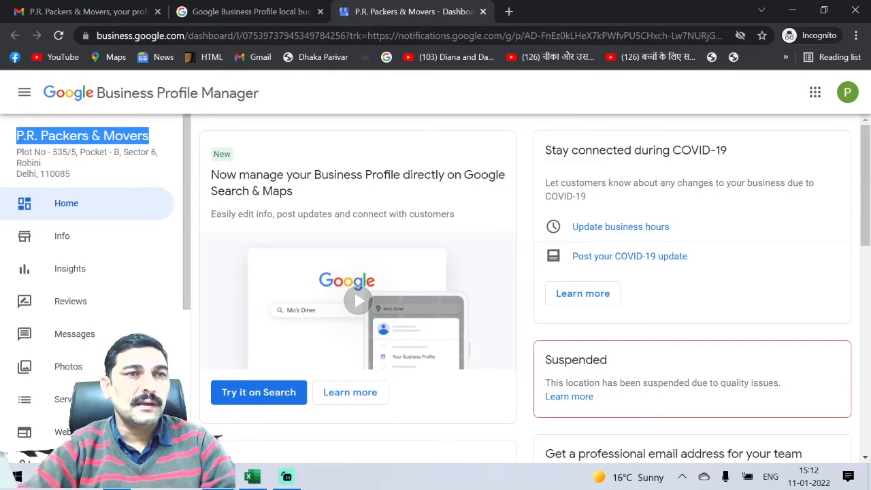
pyautogui.rightClick(34, 136)
pyautogui.click(56, 146)
pyautogui.click(213, 13)
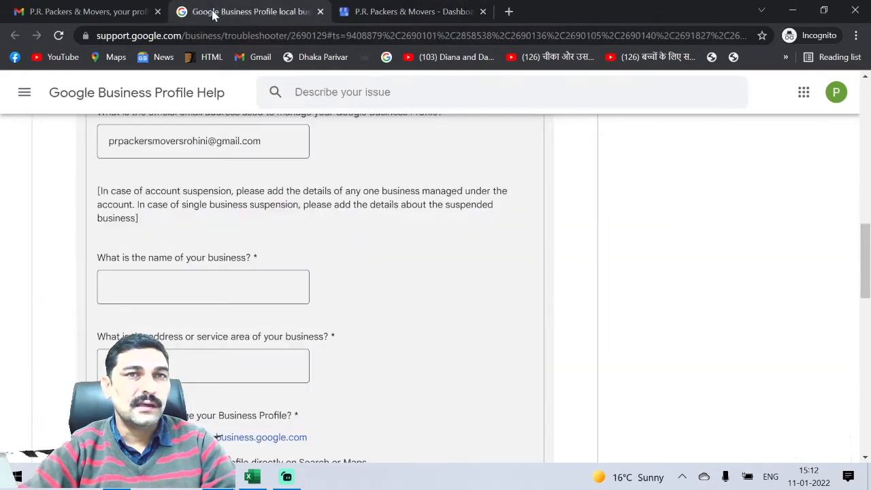
pyautogui.scroll(1, 216, 436)
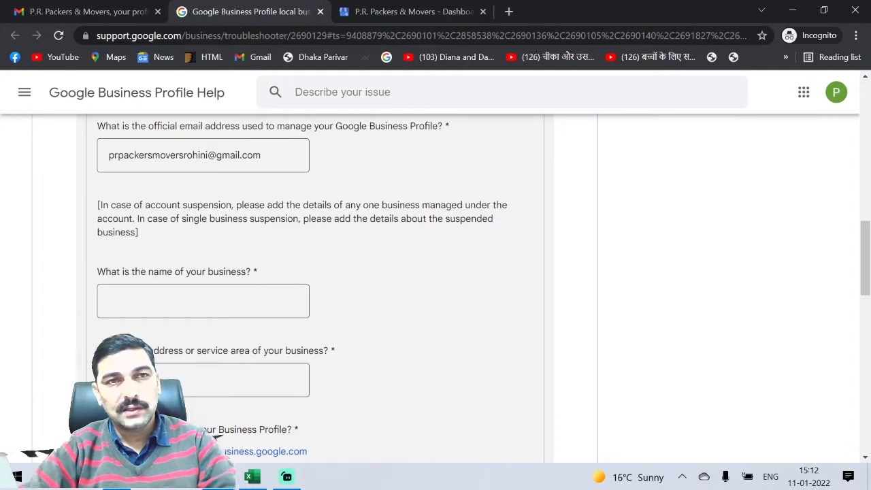
pyautogui.click(203, 299)
pyautogui.hotkey('ctrl', 'v')
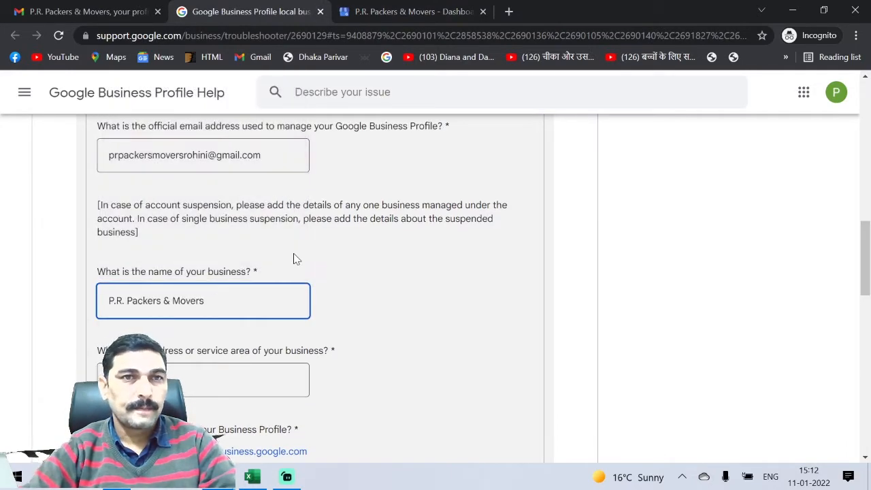
pyautogui.scroll(2, 296, 259)
pyautogui.moveTo(264, 212); pyautogui.dragTo(168, 212)
pyautogui.press('BackSpace')
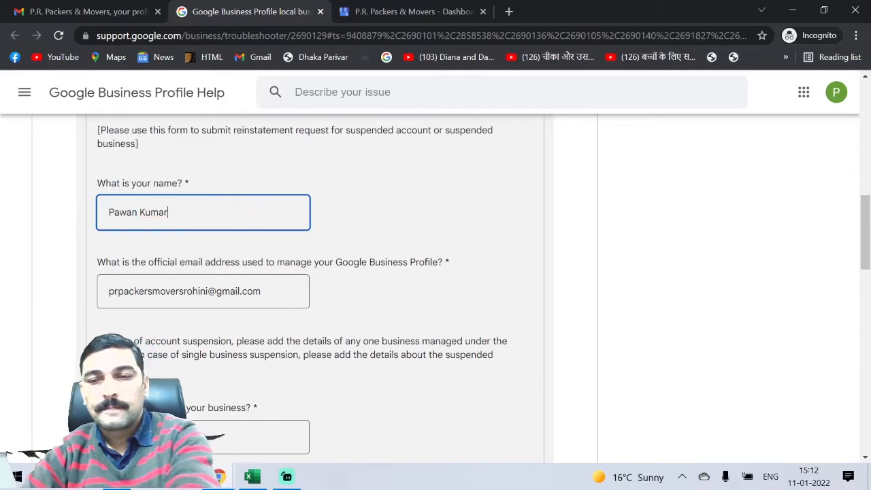
# Step: Focus the business address field and dismiss the saved address suggestions
pyautogui.scroll(-3, 313, 286)
pyautogui.click(202, 312)
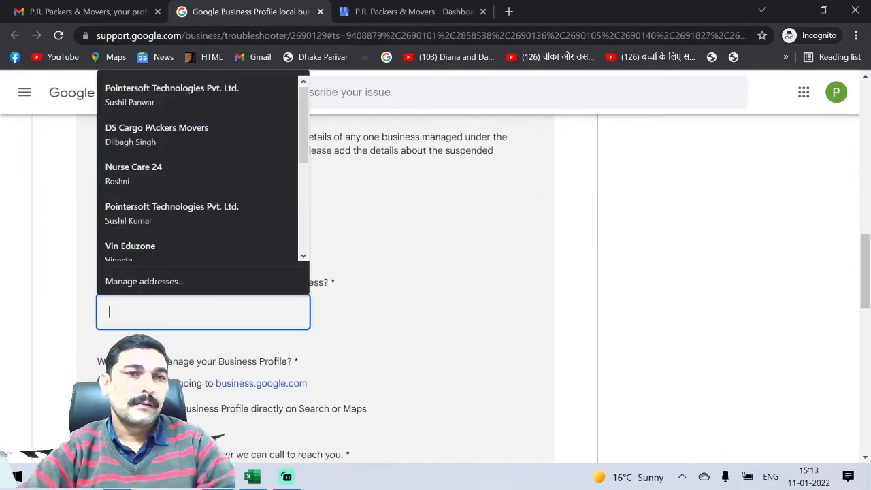
pyautogui.click(450, 244)
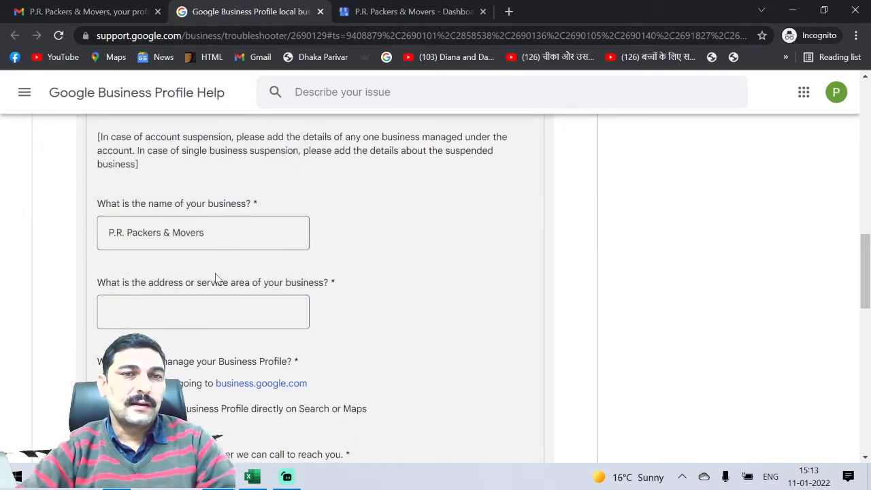
pyautogui.click(451, 9)
# Step: Copy the business address from the dashboard sidebar into the form's address field
pyautogui.moveTo(24, 152); pyautogui.dragTo(71, 174)
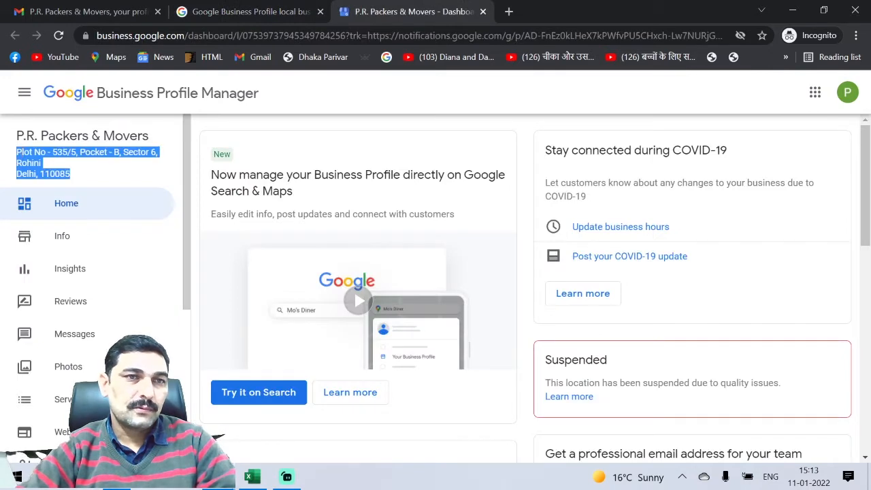
pyautogui.rightClick(17, 155)
pyautogui.click(39, 161)
pyautogui.click(219, 12)
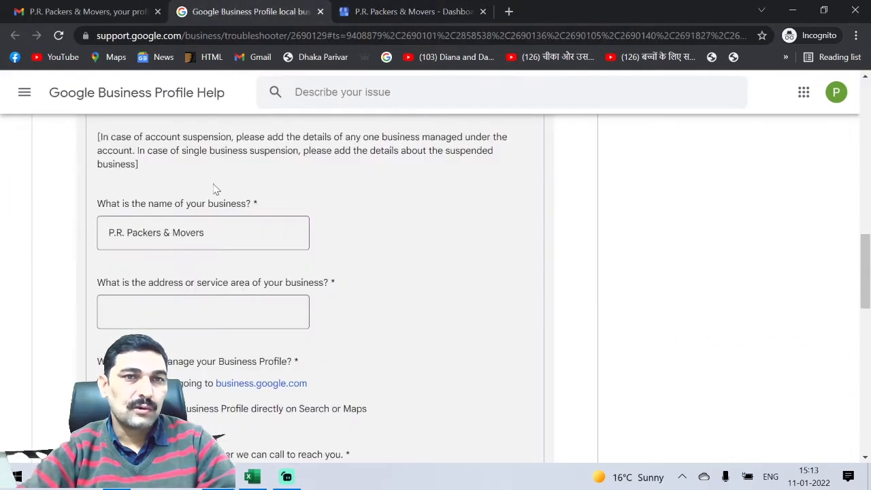
pyautogui.click(203, 311)
pyautogui.click(202, 311)
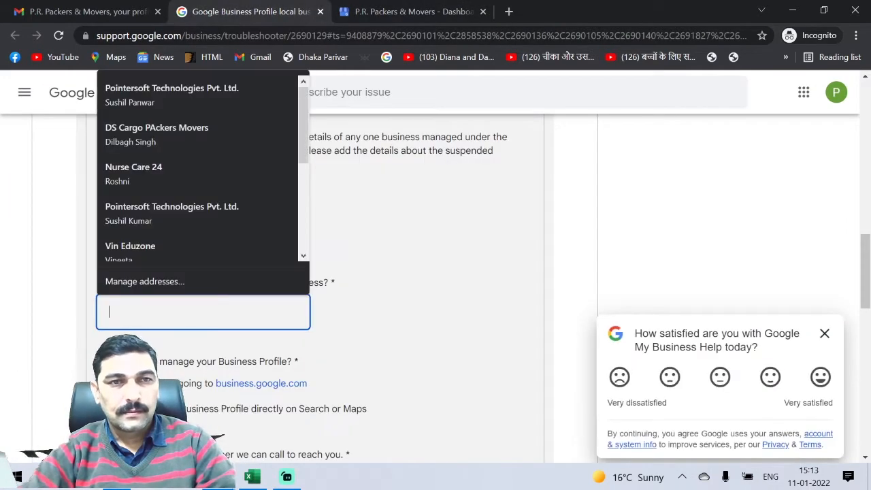
pyautogui.hotkey('ctrl', 'v')
pyautogui.scroll(3, 408, 239)
pyautogui.scroll(-4, 407, 239)
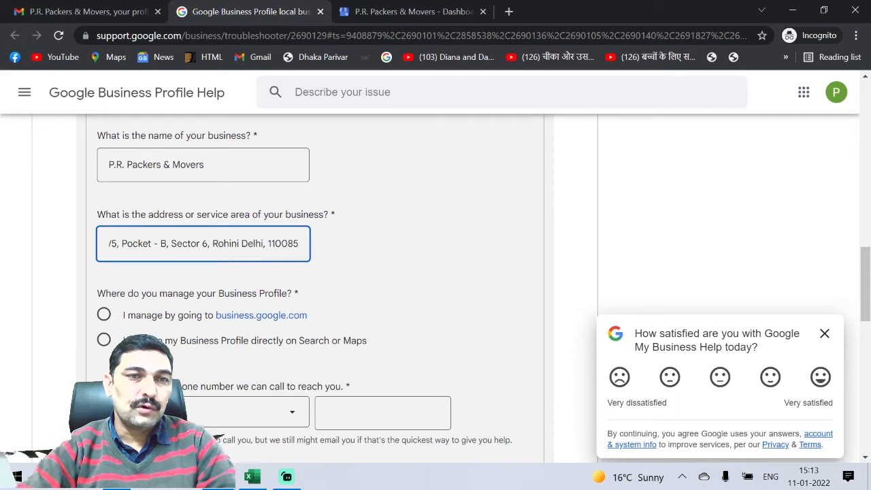
pyautogui.scroll(-1, 158, 317)
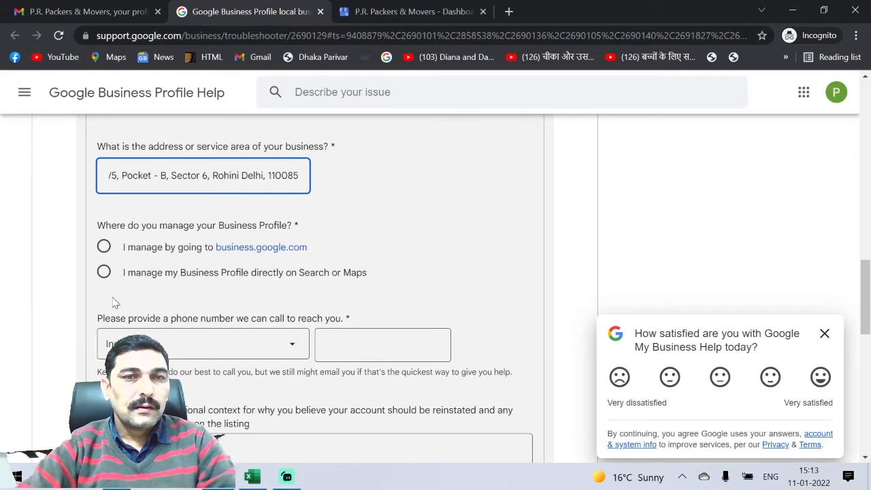
# Step: Select 'I manage by going to business.google.com' as the management method
pyautogui.click(103, 247)
pyautogui.scroll(-2, 111, 195)
pyautogui.scroll(2, 111, 195)
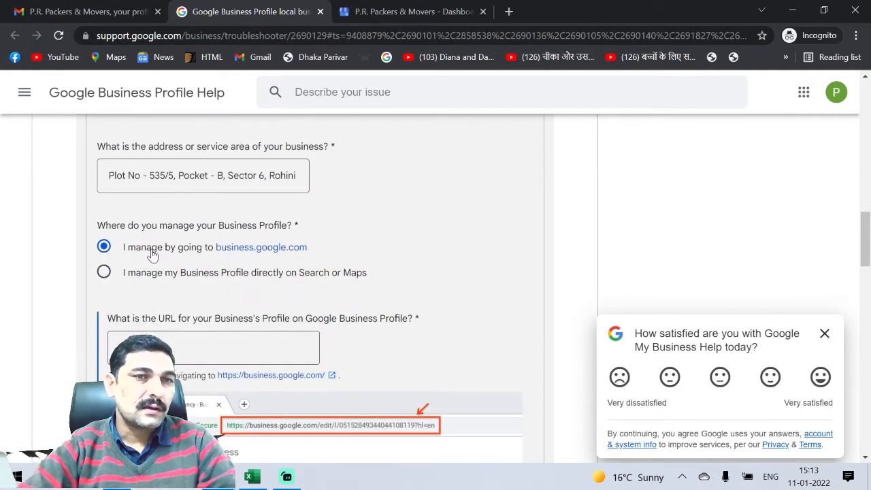
pyautogui.scroll(-2, 153, 250)
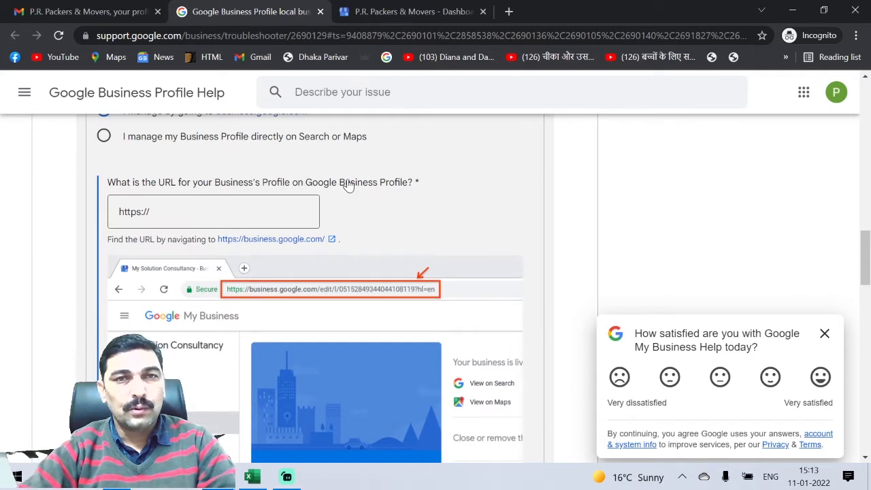
# Step: Copy the profile's Info page URL from the dashboard into the URL field
pyautogui.click(421, 10)
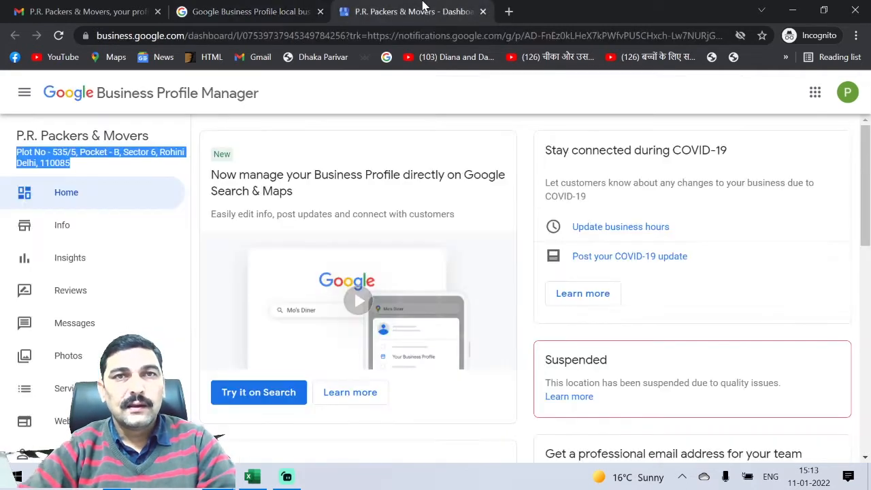
pyautogui.click(74, 243)
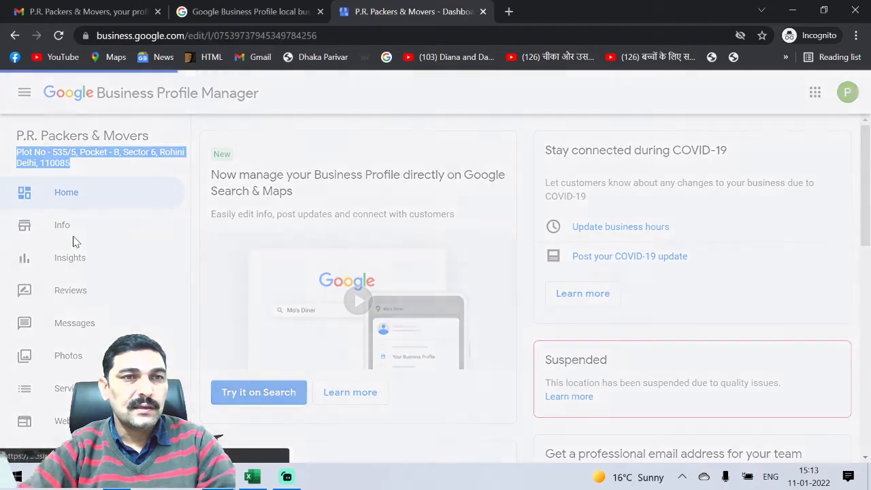
pyautogui.click(381, 35)
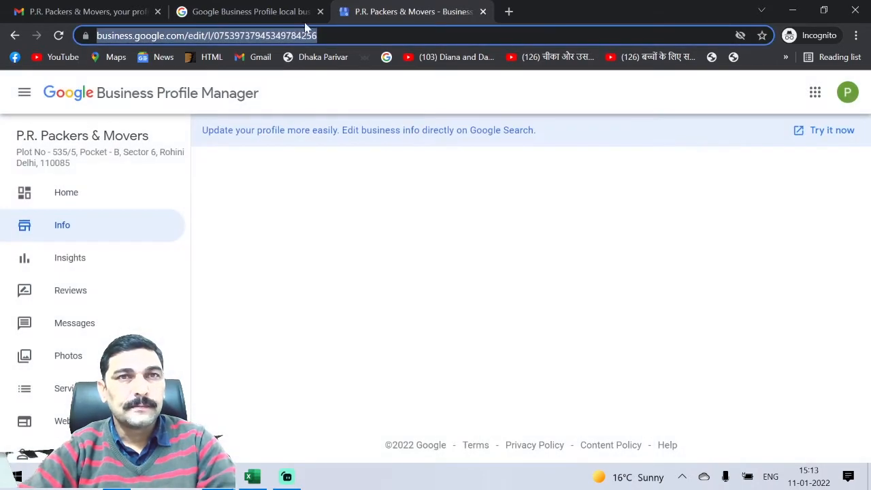
pyautogui.click(278, 12)
pyautogui.moveTo(154, 213); pyautogui.dragTo(2, 224)
pyautogui.hotkey('ctrl', 'v')
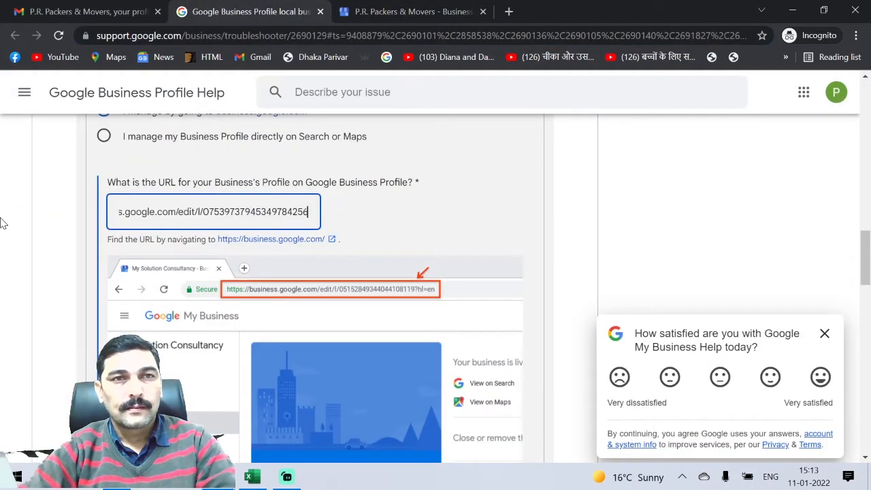
pyautogui.scroll(-10, 115, 232)
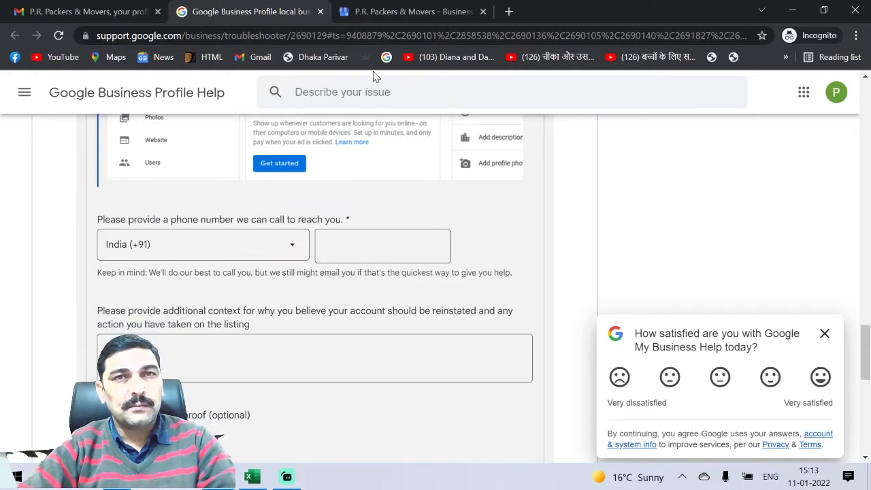
# Step: Copy the business phone number from the profile manager into the phone field
pyautogui.click(375, 8)
pyautogui.scroll(-1, 326, 288)
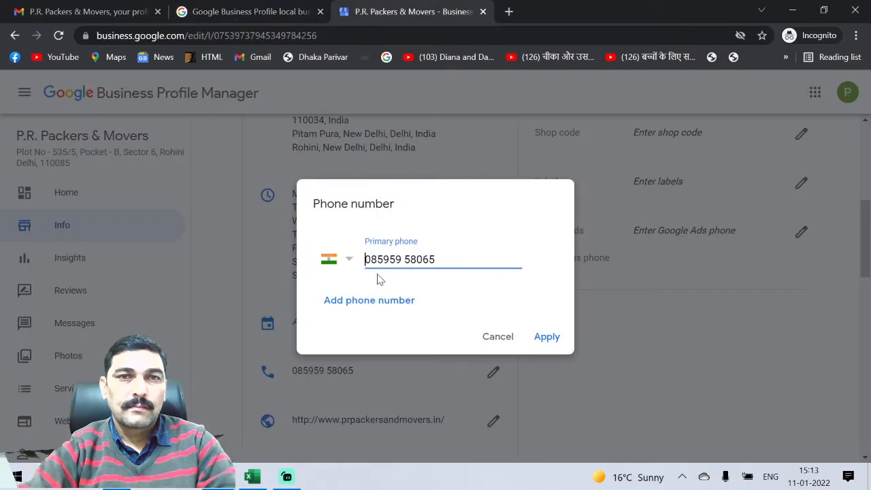
pyautogui.hotkey('ctrl', 'a')
pyautogui.click(201, 13)
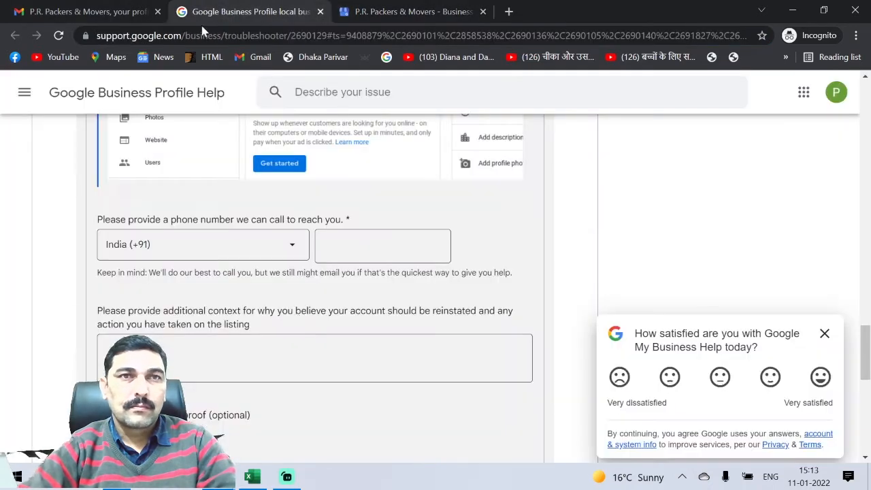
pyautogui.click(382, 245)
pyautogui.hotkey('ctrl', 'v')
pyautogui.press('Tab')
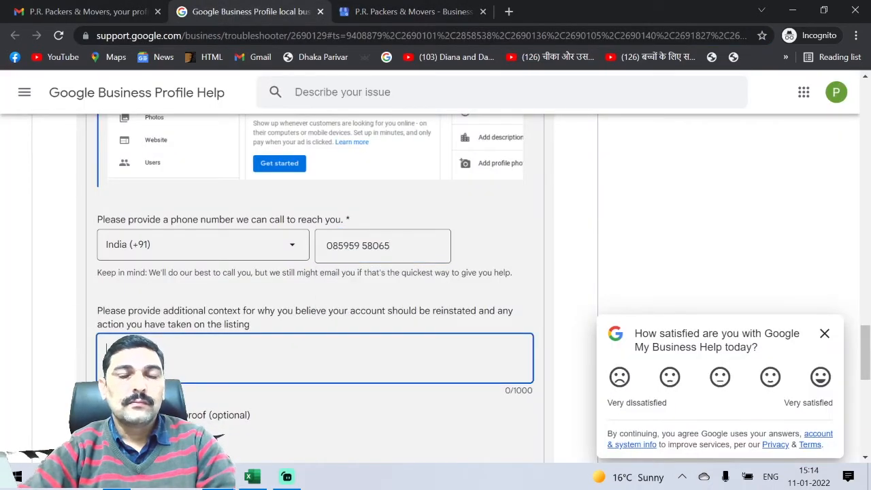
pyautogui.scroll(-2, 315, 286)
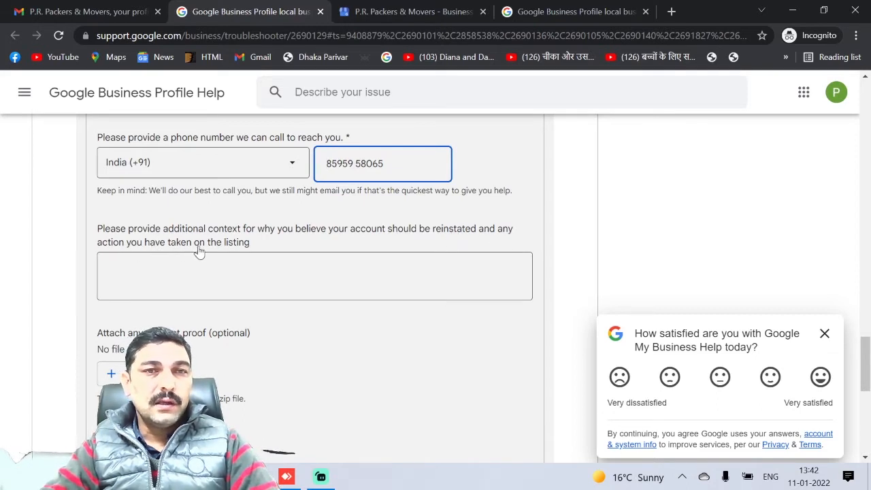
# Step: Write 'Dear Team, I have updated map location kindly live the listing' in the context box
pyautogui.click(246, 256)
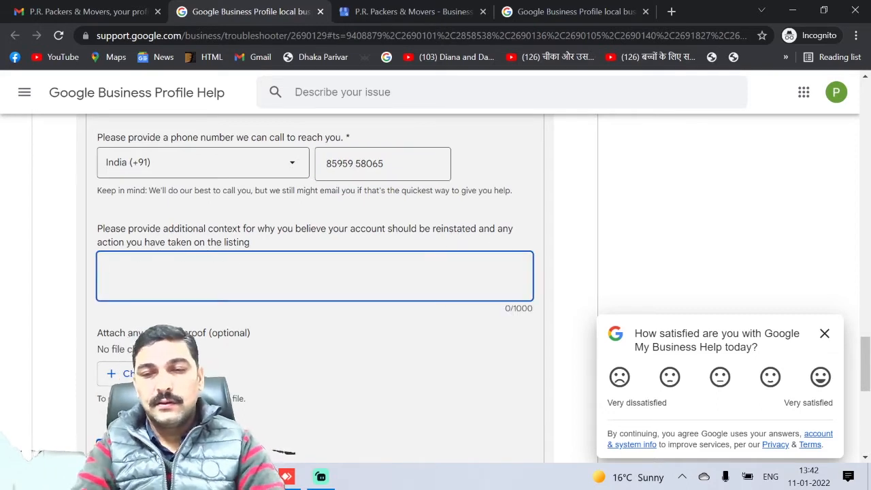
pyautogui.write('Dear Team ,')
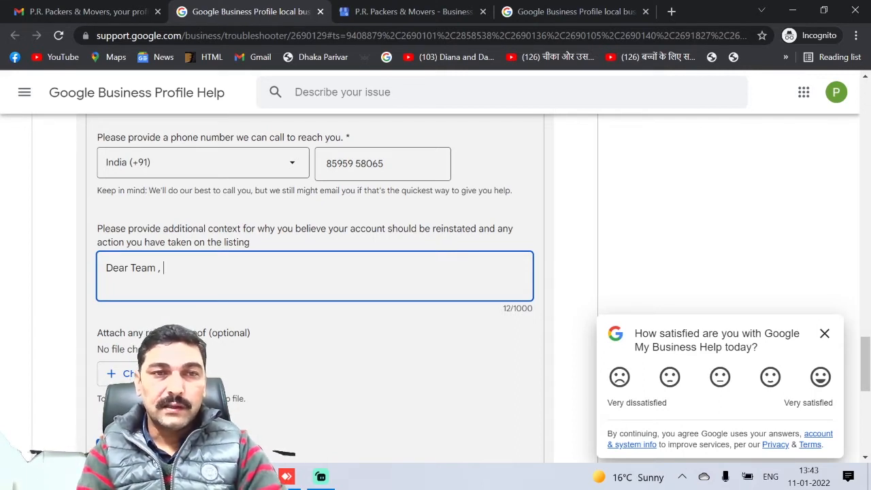
pyautogui.write('I have updated ')
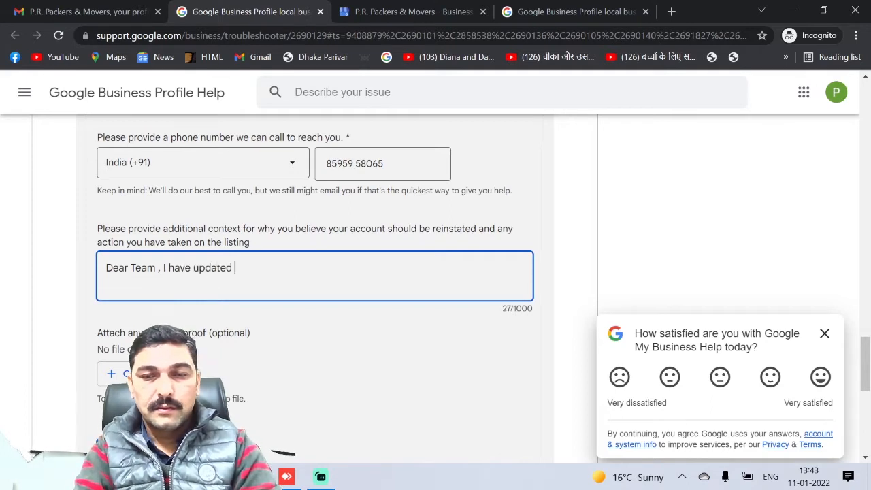
pyautogui.write('map location kindly liv')
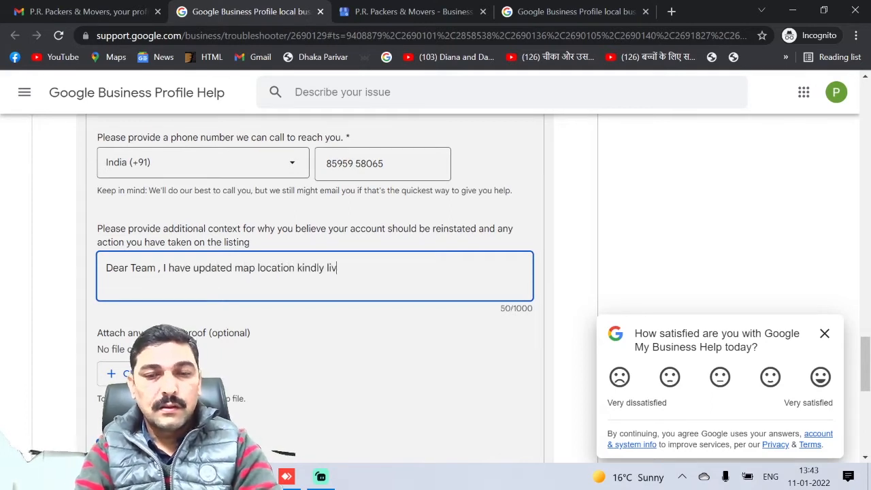
pyautogui.write('e the listing')
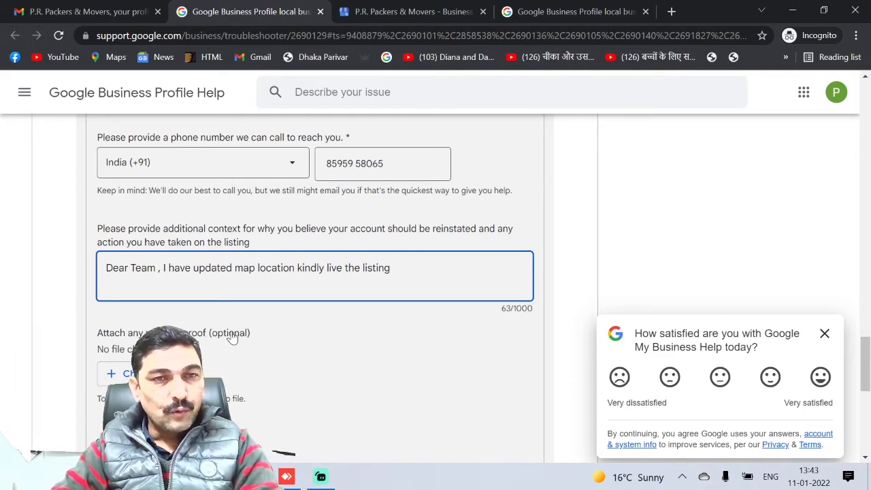
pyautogui.click(125, 376)
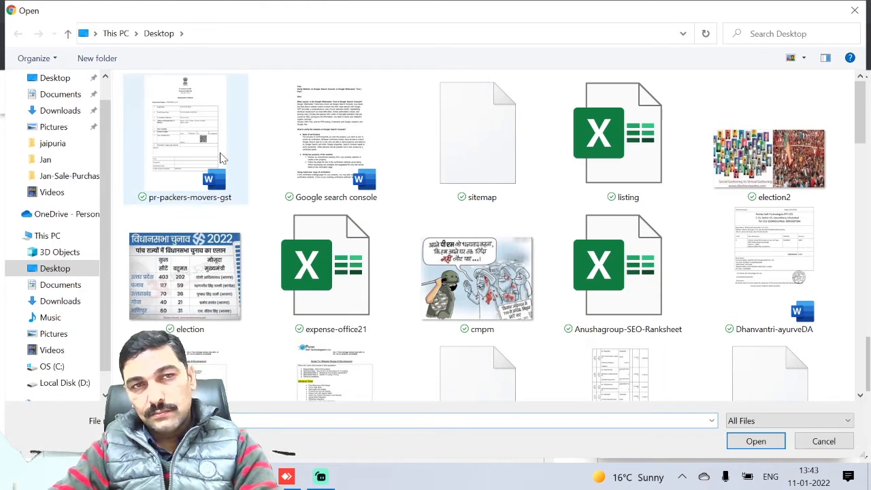
# Step: Attach pr-packers-movers-gst.pdf as proof and submit the reinstatement request
pyautogui.doubleClick(187, 137)
pyautogui.scroll(-4, 295, 307)
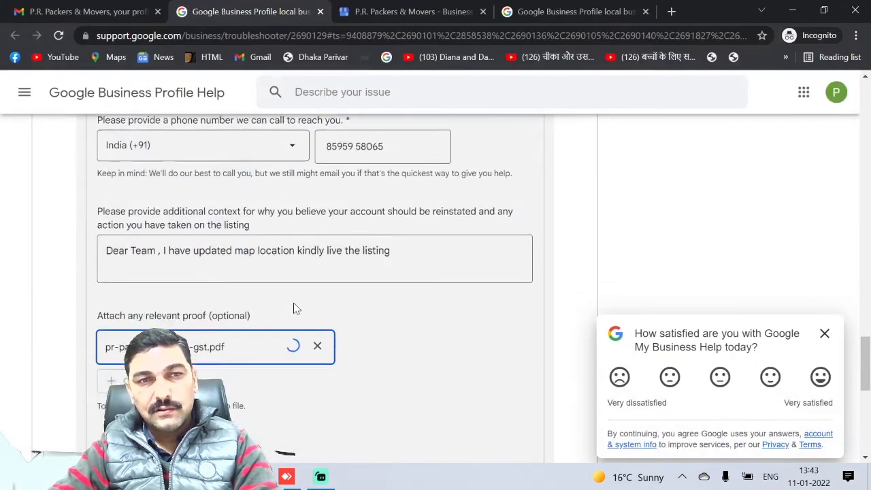
pyautogui.click(134, 274)
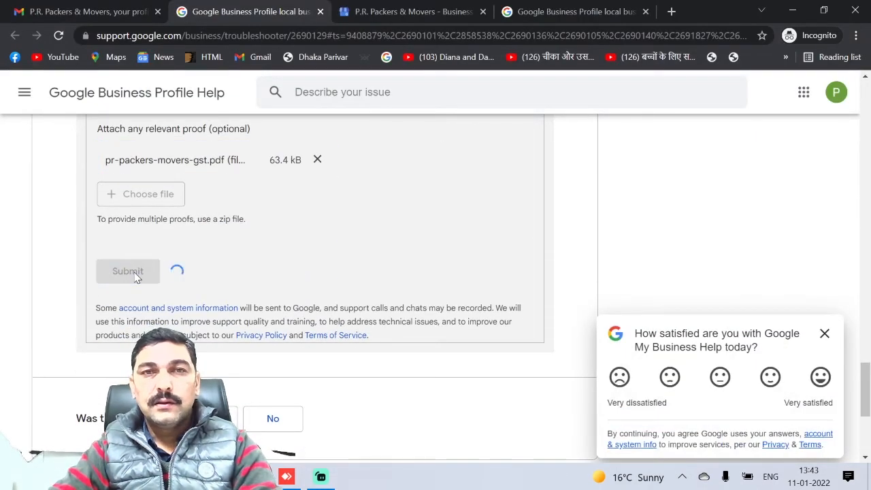
pyautogui.scroll(3, 478, 293)
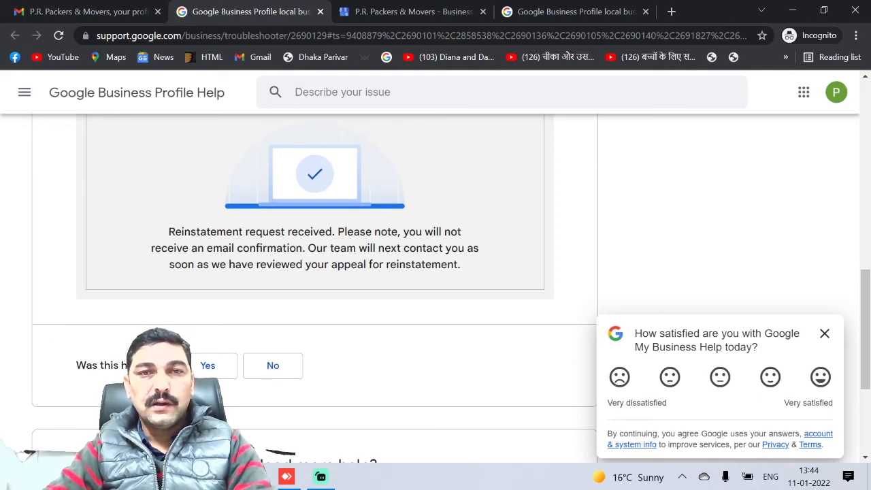
pyautogui.moveTo(470, 270); pyautogui.dragTo(152, 227)
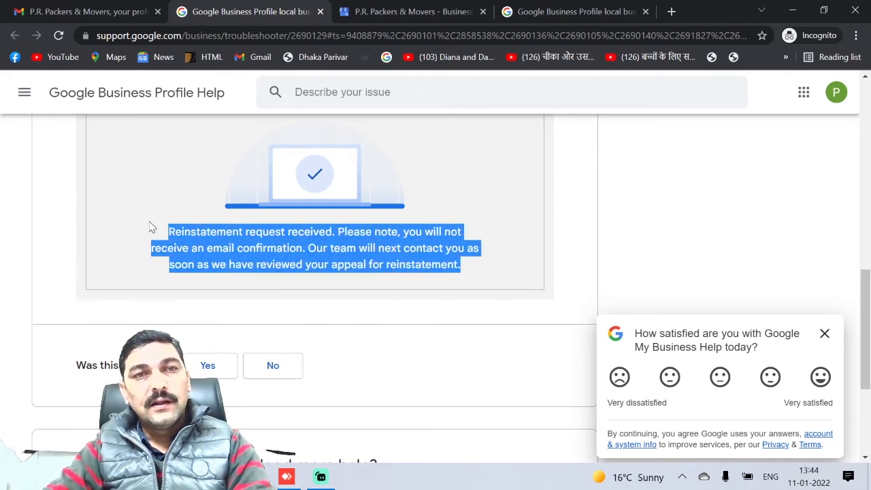